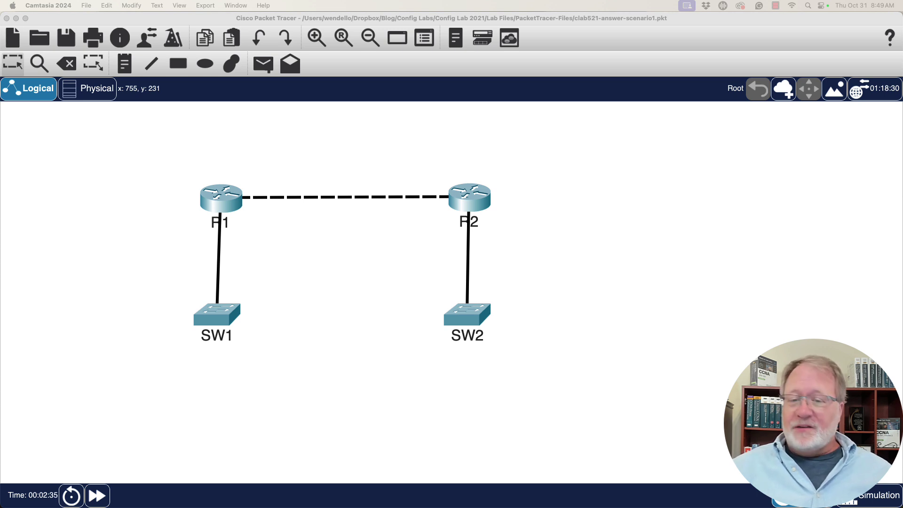
# Step: Run show running-config on R1 and page through to the router ospf 20 block
pyautogui.click(231, 207)
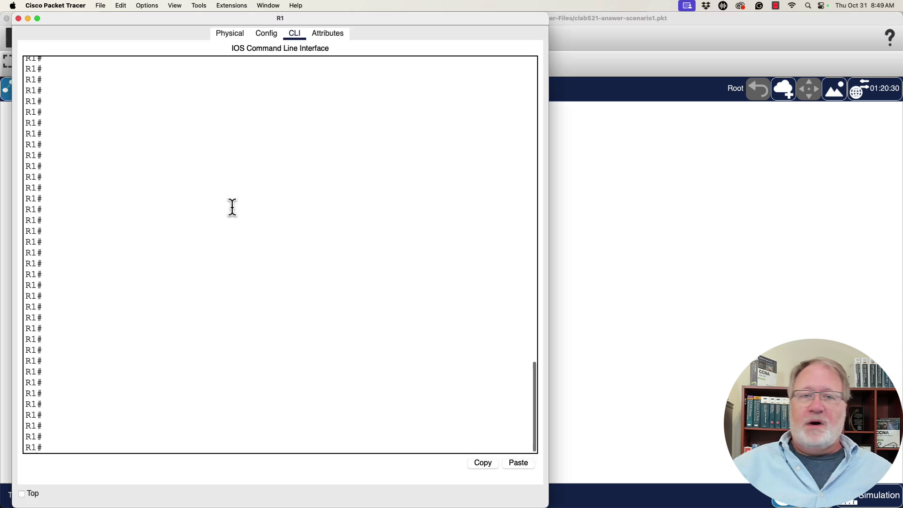
pyautogui.write('show run')
pyautogui.press('Tab')
pyautogui.press('Return')
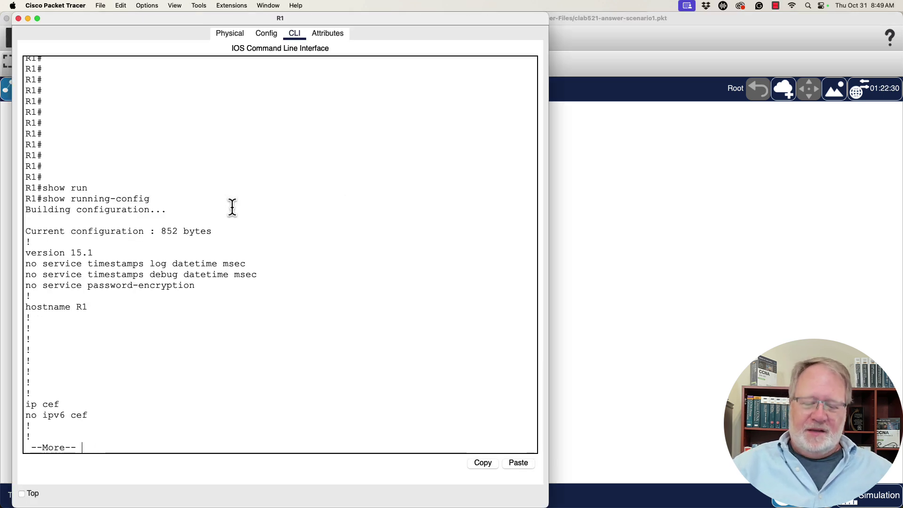
pyautogui.press('space')
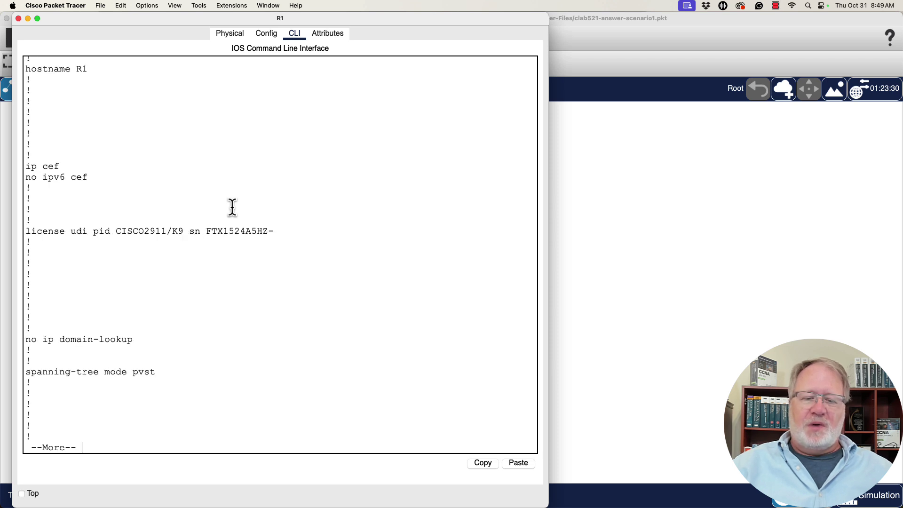
pyautogui.press('space')
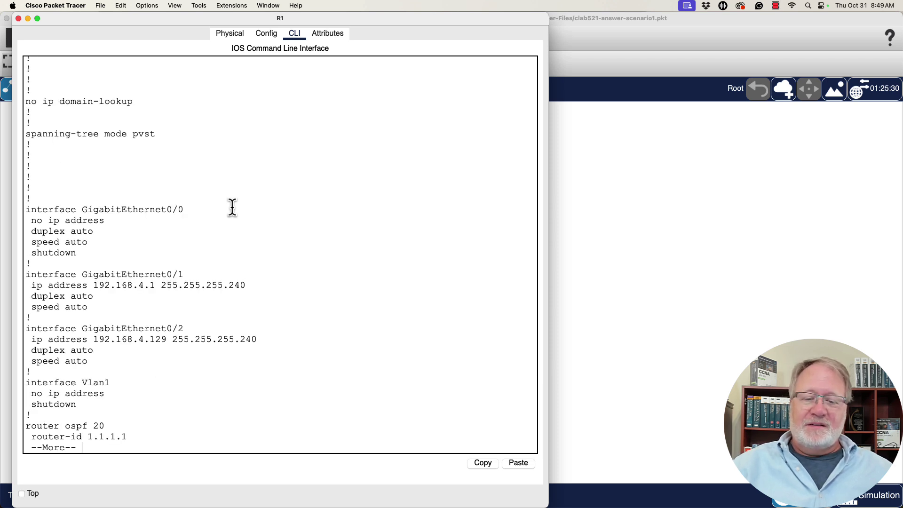
pyautogui.press('Return')
pyautogui.press('Return')
pyautogui.press('Return')
pyautogui.press('Return')
pyautogui.press('Return')
pyautogui.press('Return')
pyautogui.press('Return')
pyautogui.press('Return')
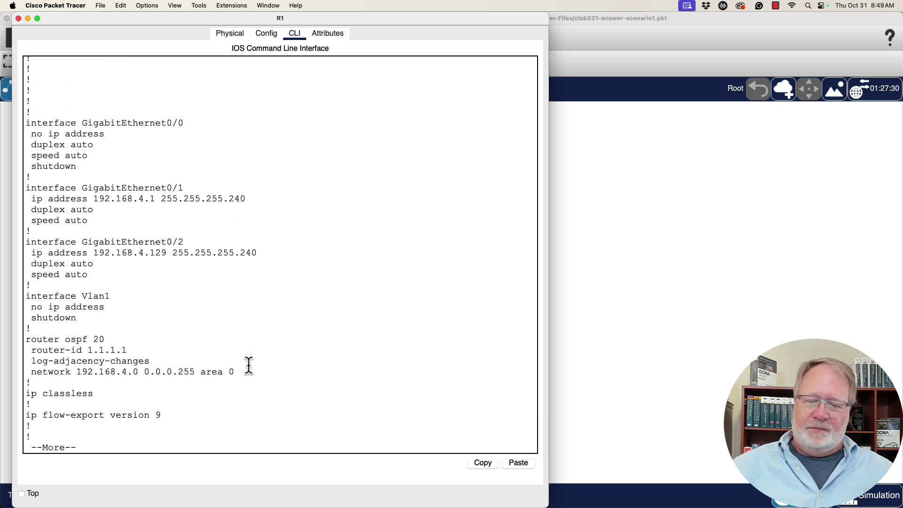
# Step: Highlight the network 192.168.4.0 0.0.0.255 area 0 statement in R1's OSPF block
pyautogui.moveTo(235, 372); pyautogui.dragTo(17, 340)
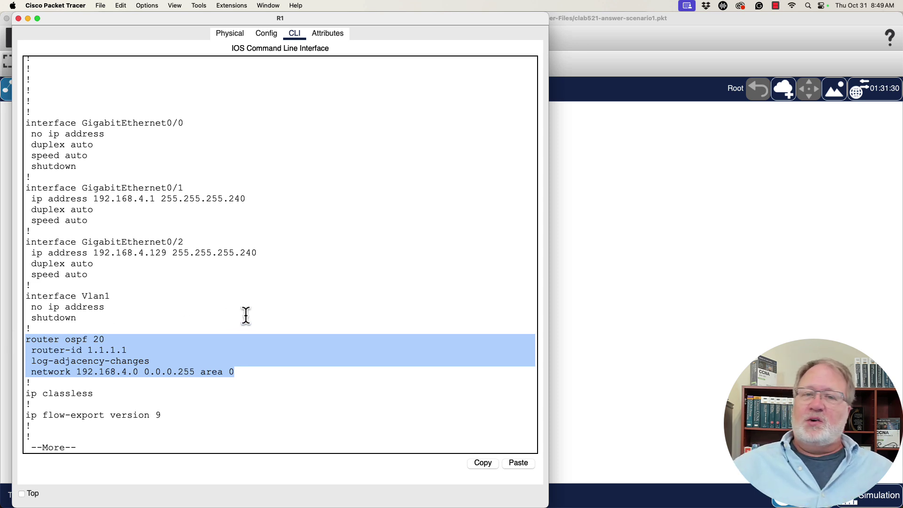
pyautogui.click(241, 367)
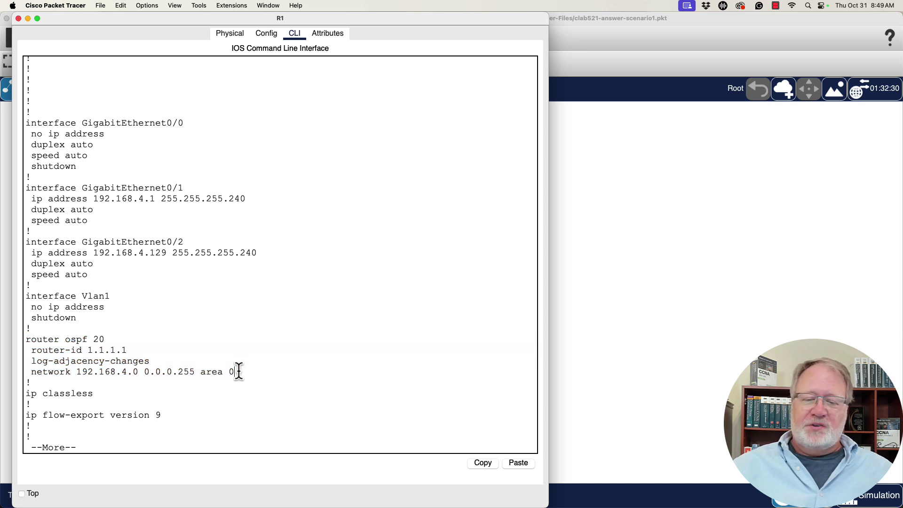
pyautogui.moveTo(238, 369); pyautogui.dragTo(35, 372)
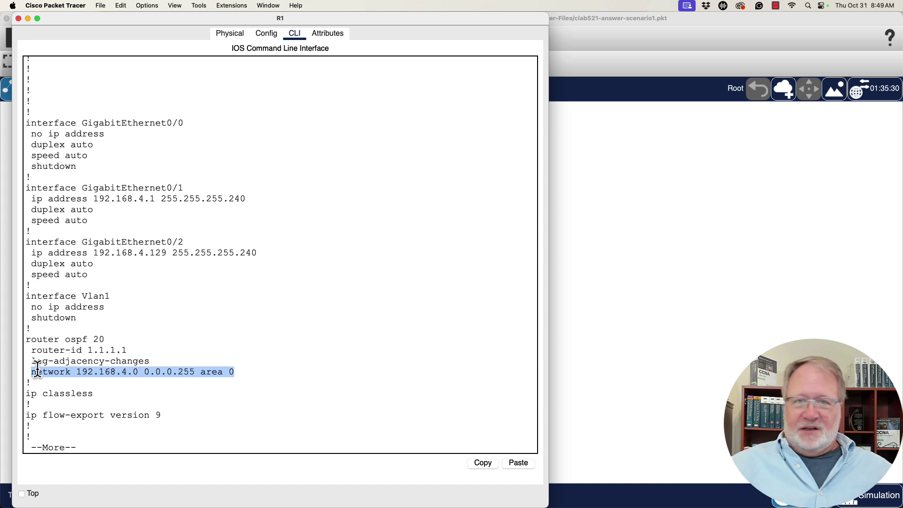
# Step: Run show running-config on R2 and page to its OSPF section
pyautogui.click(635, 301)
pyautogui.click(467, 202)
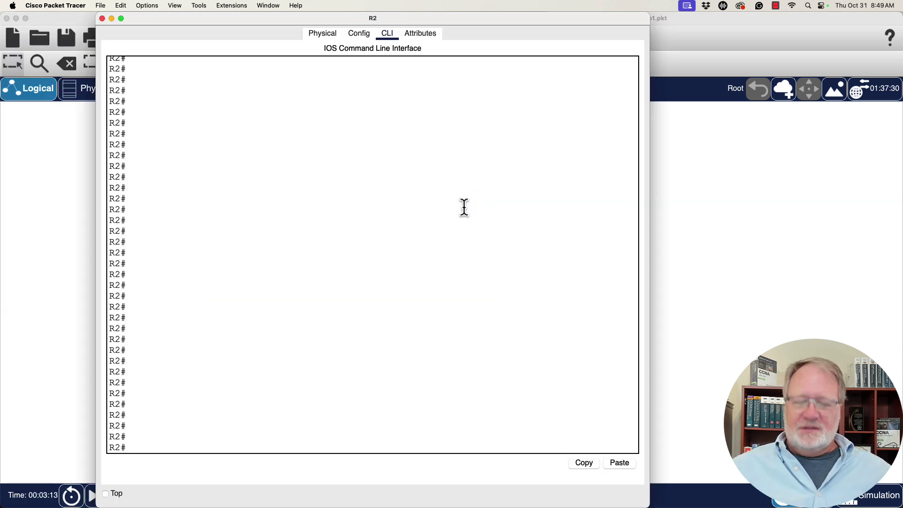
pyautogui.write('show run')
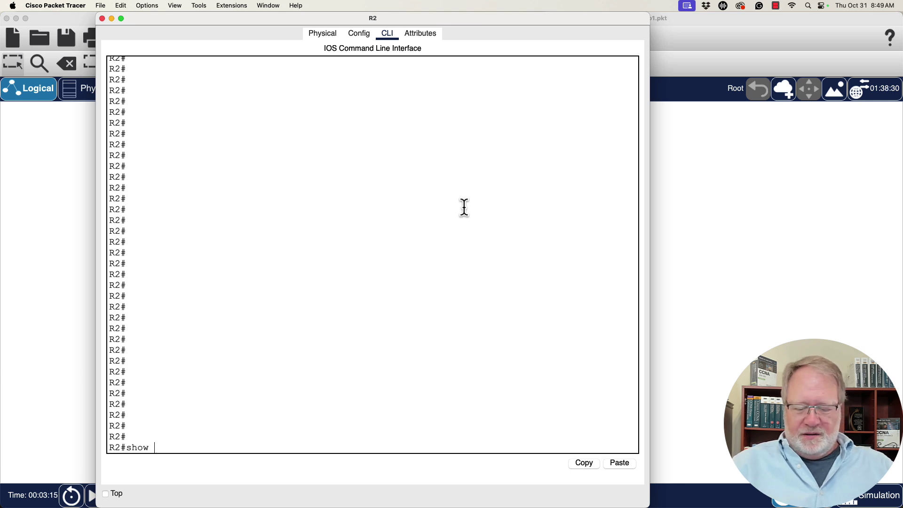
pyautogui.press('Tab')
pyautogui.press('Return')
pyautogui.press('space')
pyautogui.press('space')
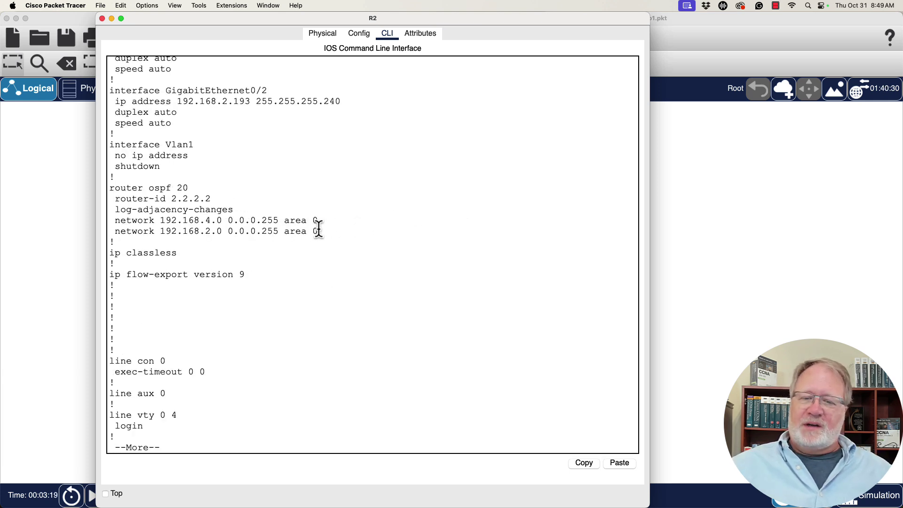
# Step: Highlight R2's 192.168.4.0 and 192.168.2.0 network statements, finish the output, and return to R1
pyautogui.moveTo(317, 230); pyautogui.dragTo(104, 227)
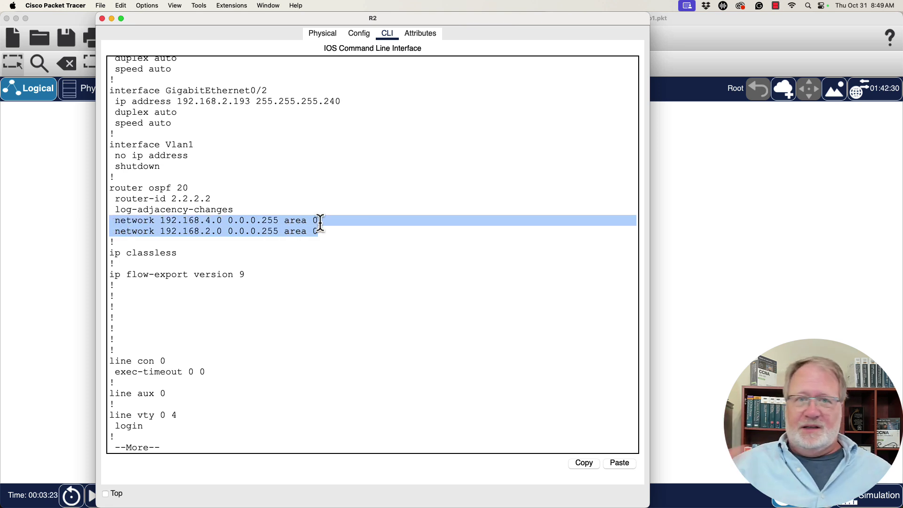
pyautogui.press('Return')
pyautogui.press('Return')
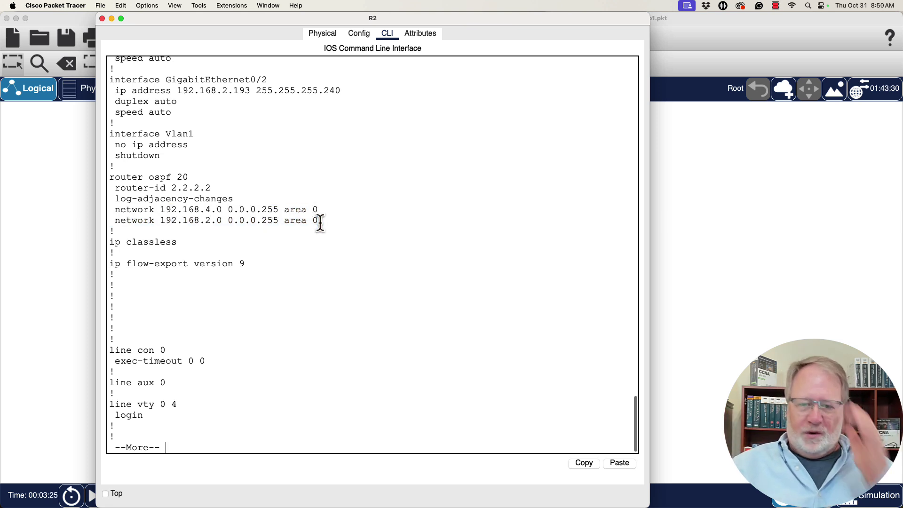
pyautogui.press('Return')
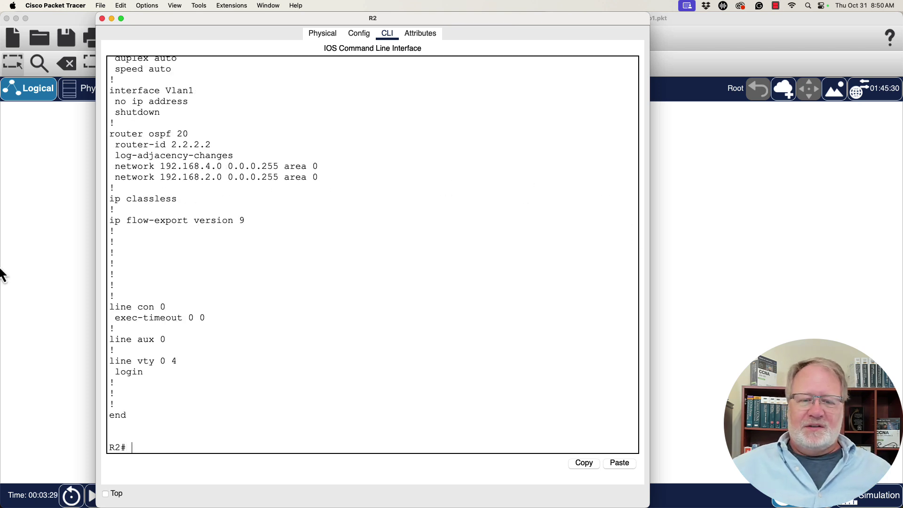
pyautogui.click(38, 275)
# Step: End R1's paused config output and run show ip ospf interface brief
pyautogui.click(214, 207)
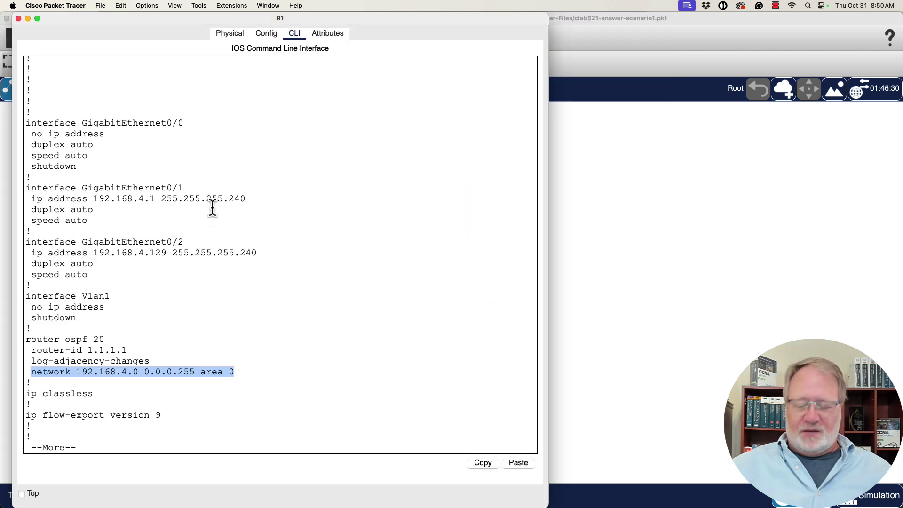
pyautogui.click(213, 207)
pyautogui.press('q')
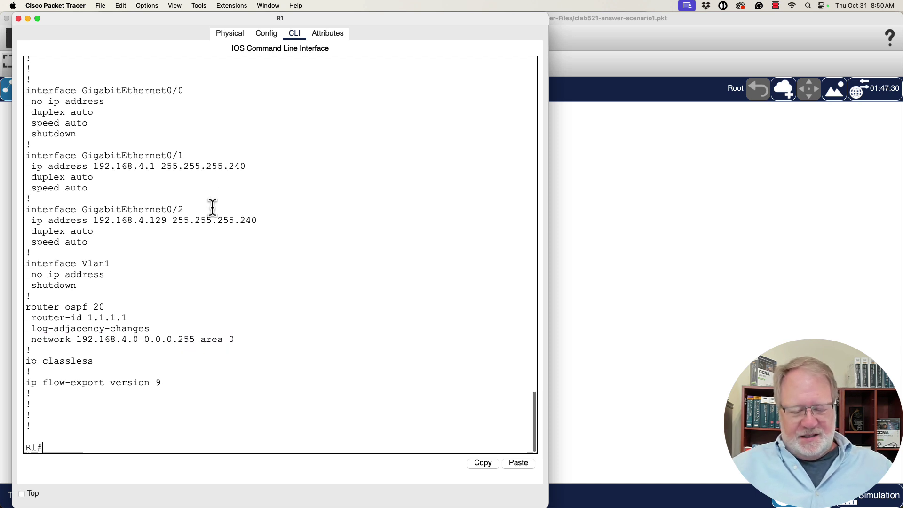
pyautogui.press('Return')
pyautogui.press('Return')
pyautogui.write('show ip ospf int')
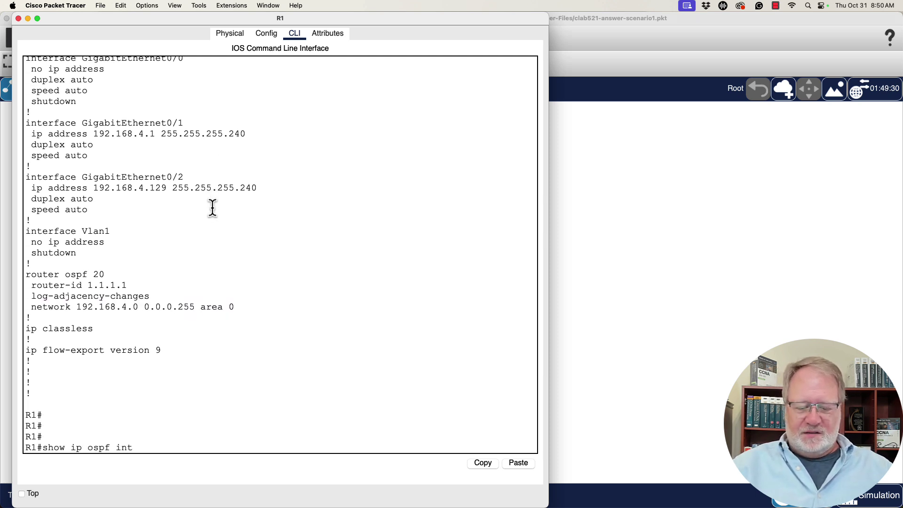
pyautogui.press('Tab')
pyautogui.write('bri')
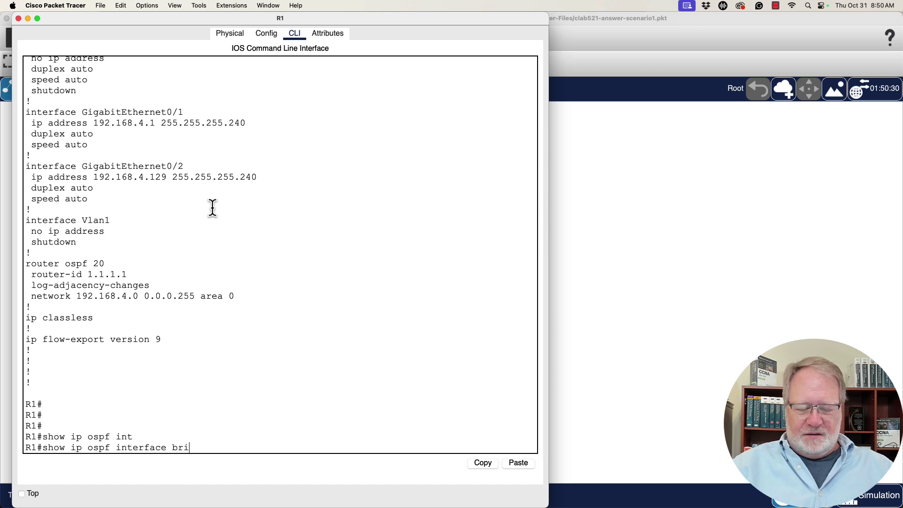
pyautogui.press('Return')
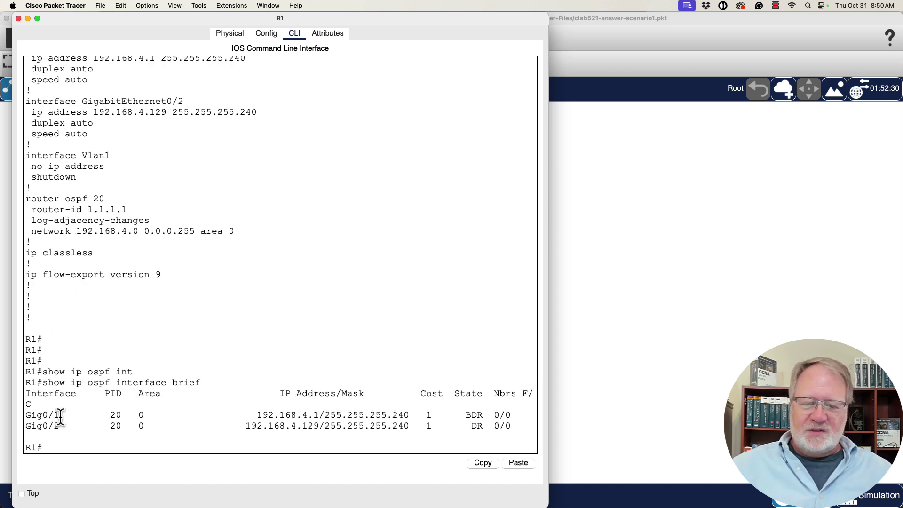
# Step: Highlight Gig0/1, Gig0/2 and their PID 20 / area 0 columns in the table
pyautogui.moveTo(60, 416); pyautogui.dragTo(25, 415)
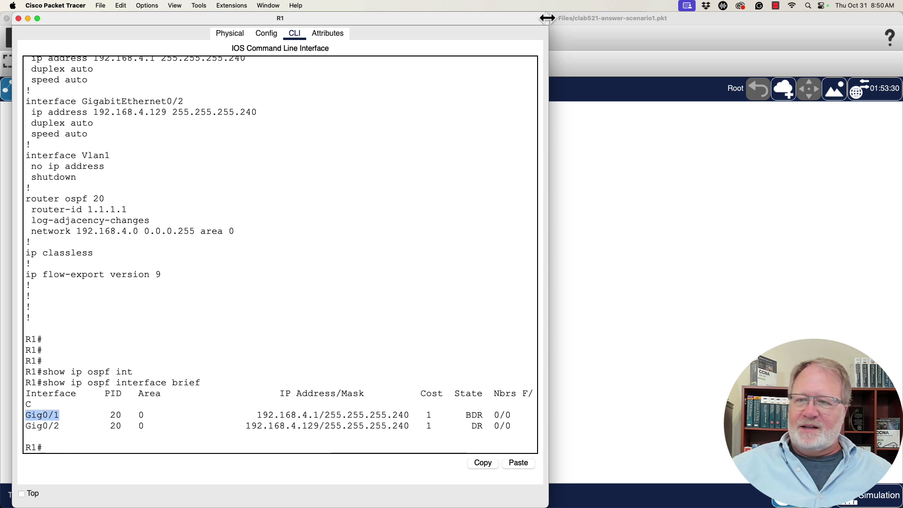
pyautogui.moveTo(546, 18); pyautogui.dragTo(587, 17)
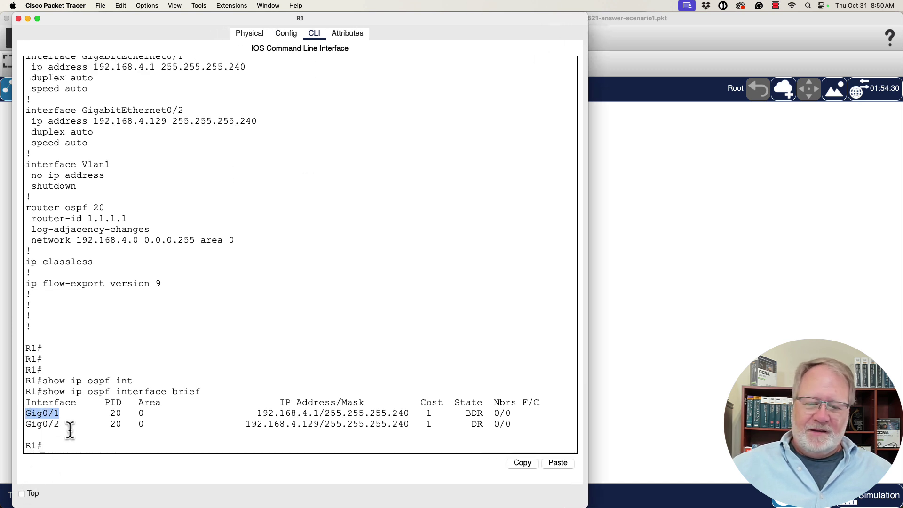
pyautogui.moveTo(60, 424); pyautogui.dragTo(24, 424)
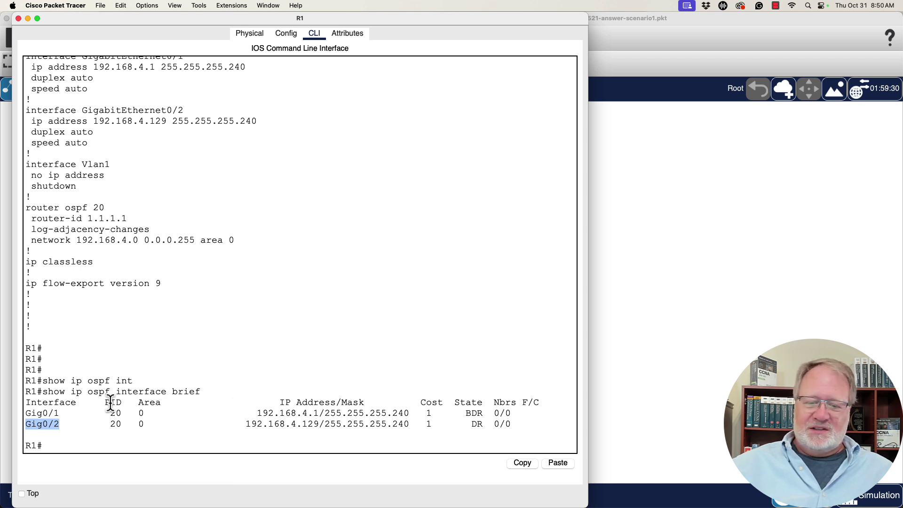
pyautogui.moveTo(104, 403); pyautogui.dragTo(164, 403)
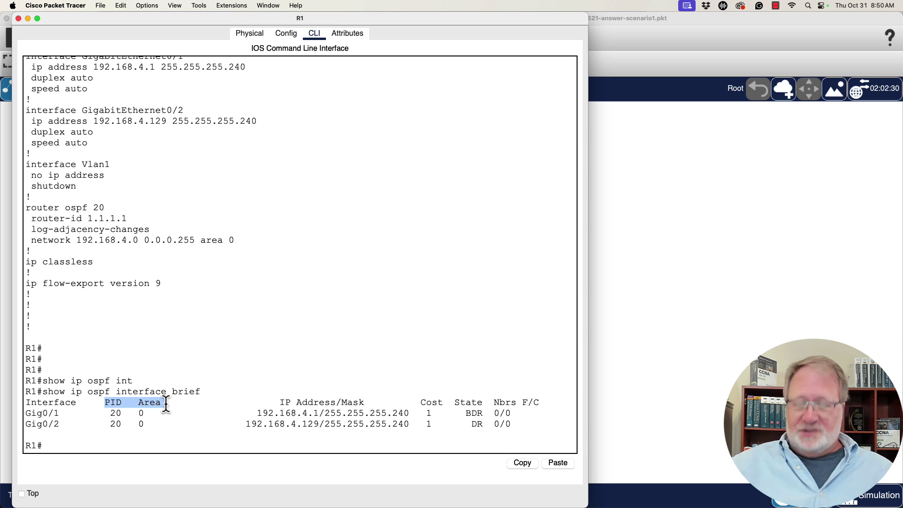
pyautogui.press('Return')
pyautogui.press('Return')
pyautogui.press('Return')
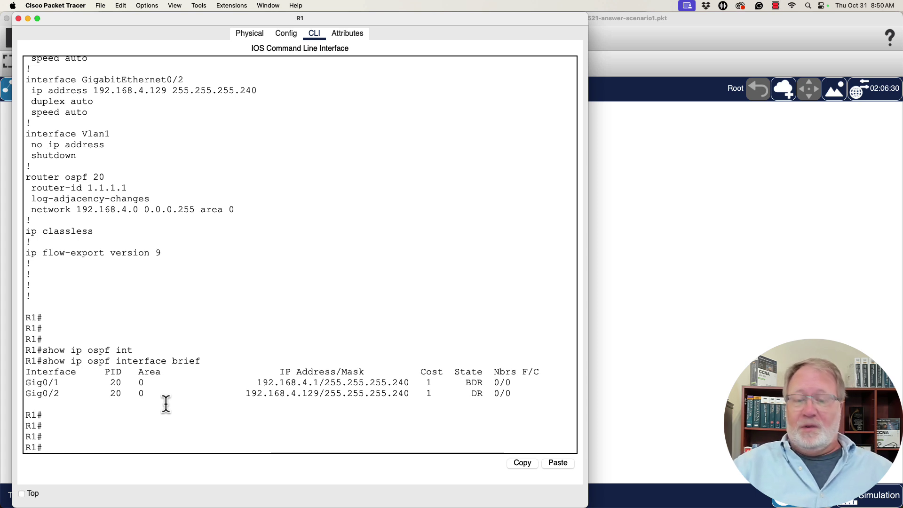
# Step: Run show ip ospf neighbor on R1 and mark neighbor 2.2.2.2 in FULL/DR state
pyautogui.write('show ip os')
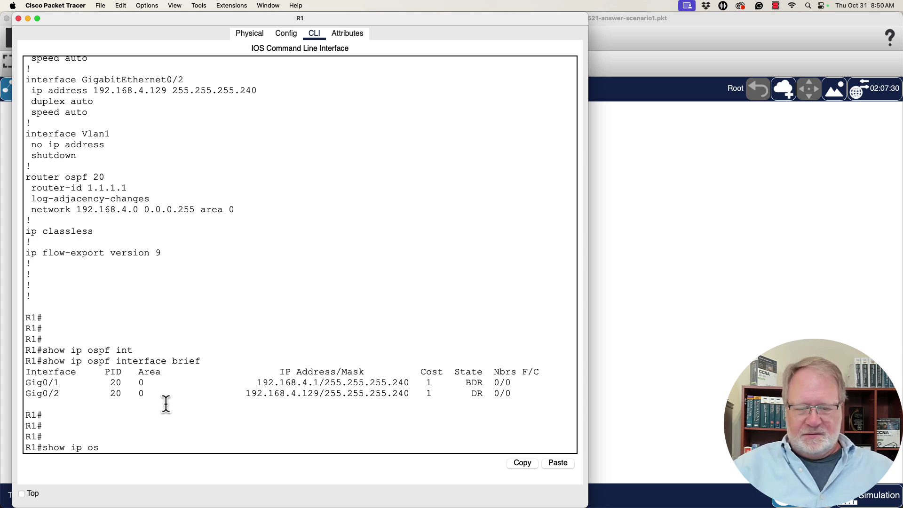
pyautogui.write('pf neigh')
pyautogui.press('Tab')
pyautogui.press('Return')
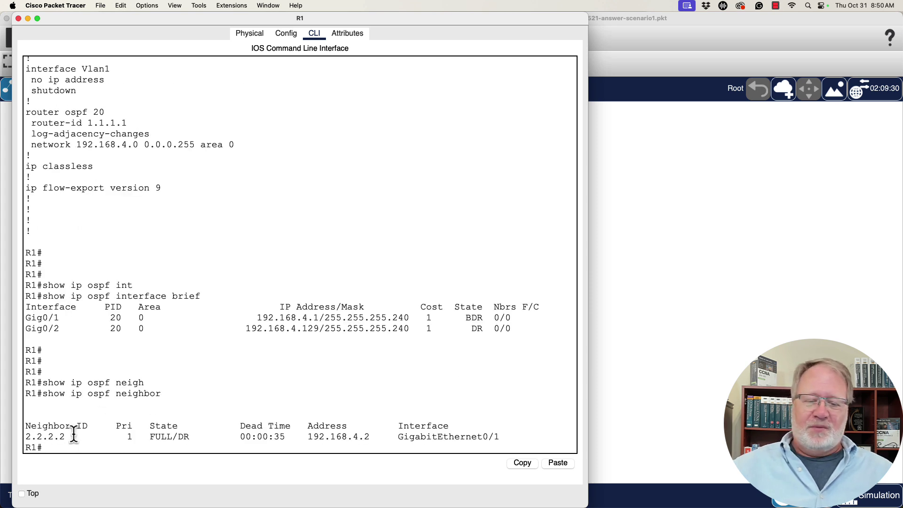
pyautogui.moveTo(75, 437); pyautogui.dragTo(22, 436)
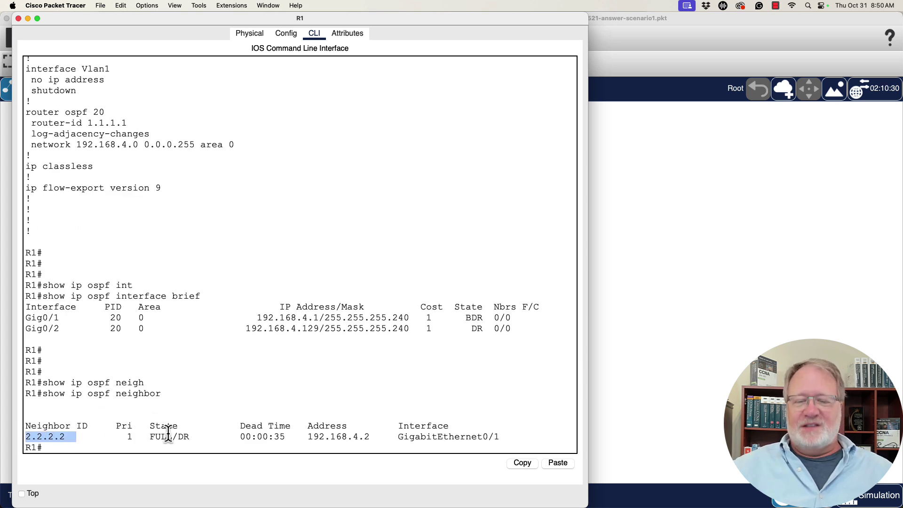
pyautogui.moveTo(189, 437); pyautogui.dragTo(150, 437)
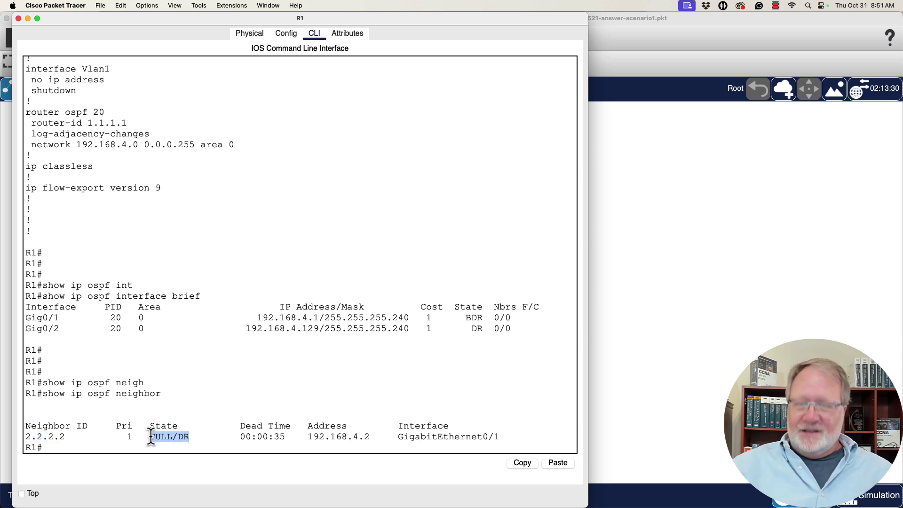
# Step: Run show ip route ospf on R1 to list the route to 192.168.2.192
pyautogui.press('Return')
pyautogui.press('Return')
pyautogui.write('show ip route ospf')
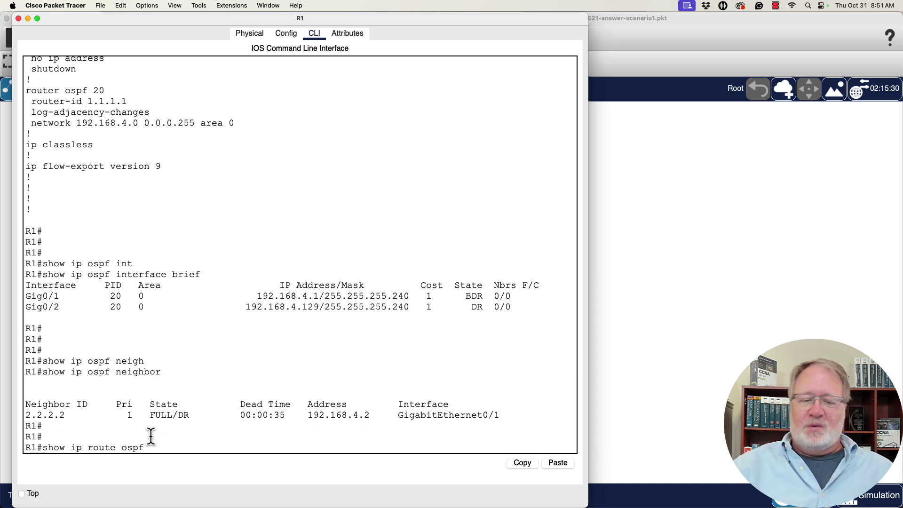
pyautogui.press('Return')
pyautogui.press('Return')
pyautogui.press('Return')
pyautogui.press('Return')
pyautogui.press('Return')
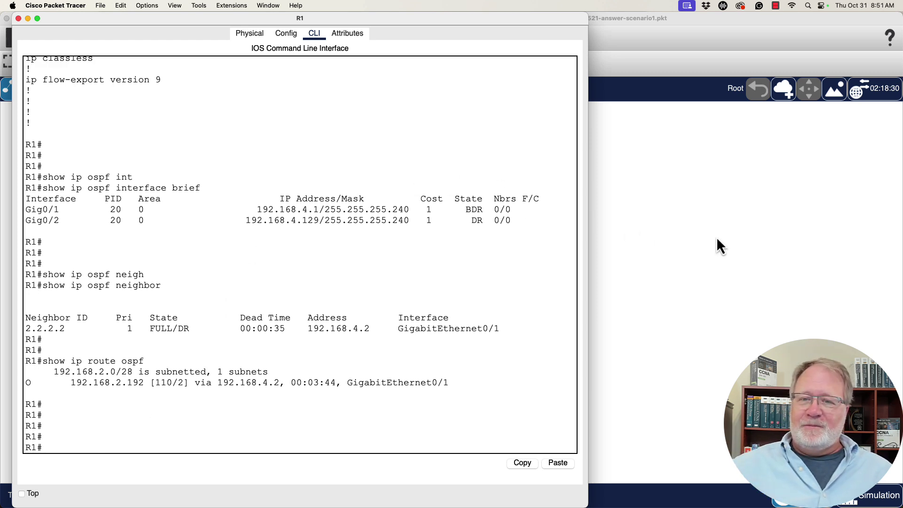
# Step: Run show ip route ospf on R2 to list its learned route to 192.168.4.128
pyautogui.click(702, 234)
pyautogui.click(484, 201)
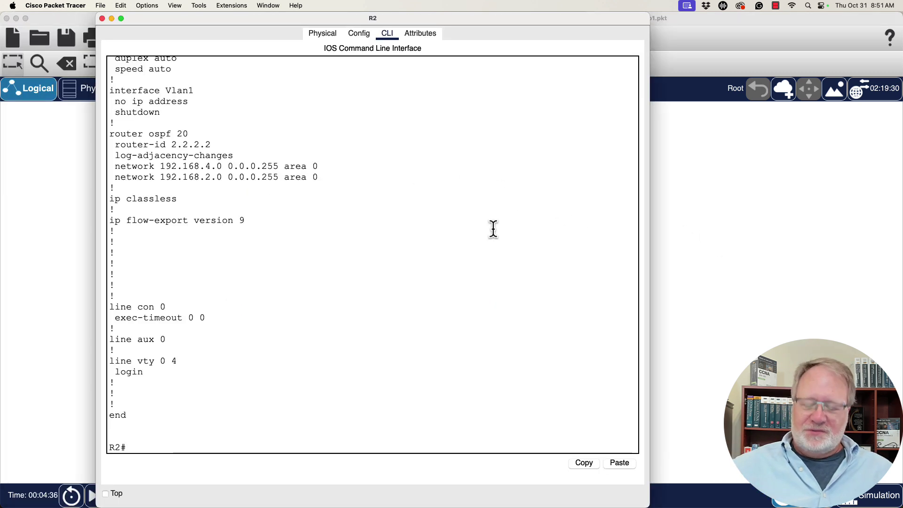
pyautogui.press('Return')
pyautogui.press('Return')
pyautogui.press('Return')
pyautogui.write('show ip ')
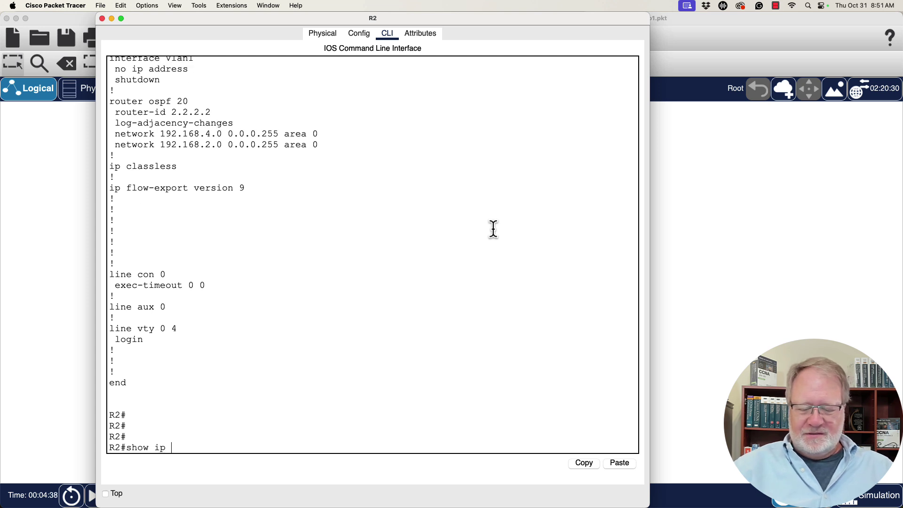
pyautogui.write('route ospf')
pyautogui.press('Return')
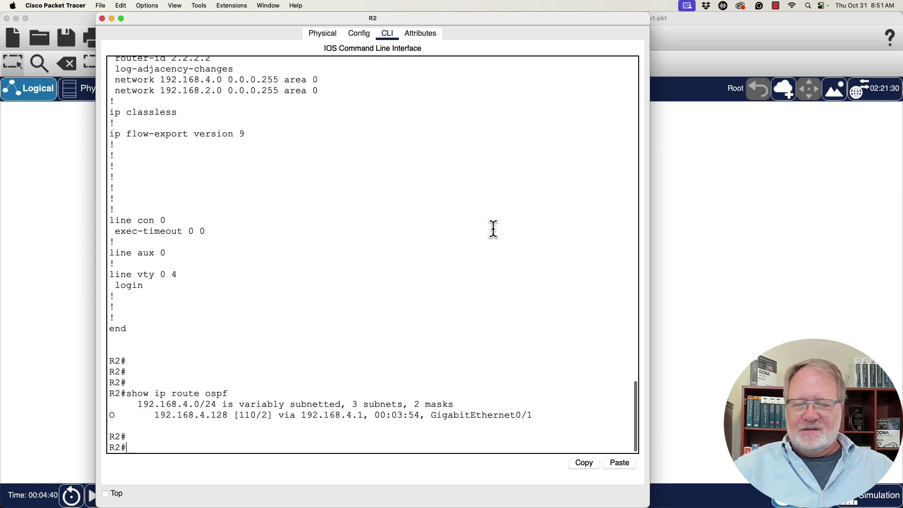
pyautogui.press('Return')
pyautogui.press('Return')
pyautogui.press('Return')
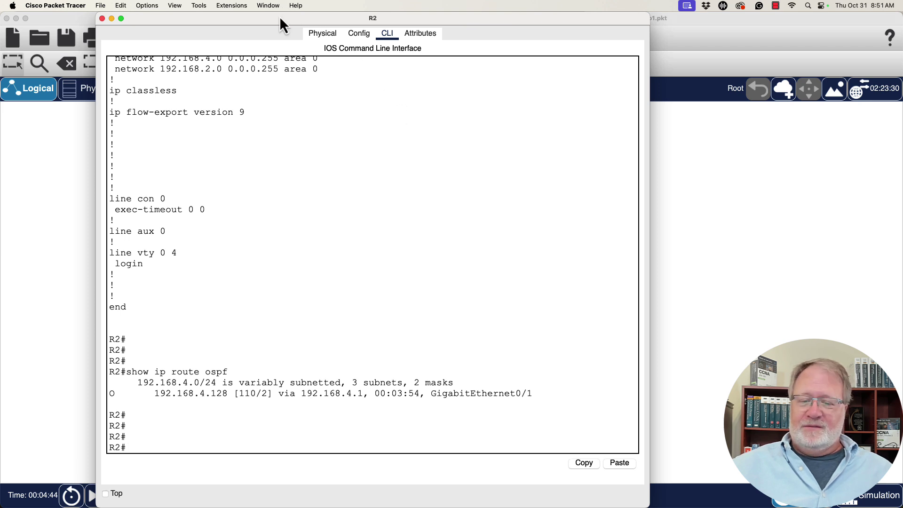
pyautogui.press('Return')
pyautogui.press('Return')
pyautogui.press('Return')
pyautogui.press('Return')
pyautogui.press('Return')
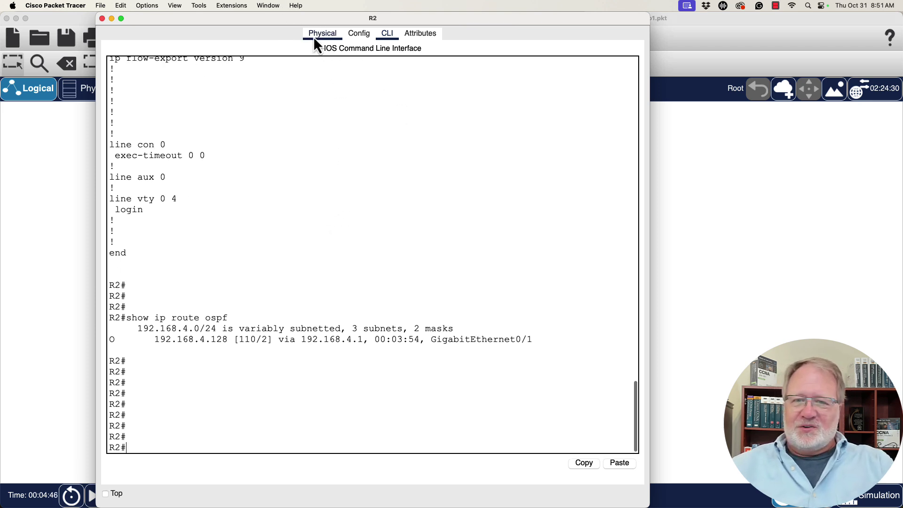
# Step: Highlight R1's learned 192.168.2.192 route and R2's learned 192.168.4.128 route for comparison
pyautogui.moveTo(313, 21); pyautogui.dragTo(601, 6)
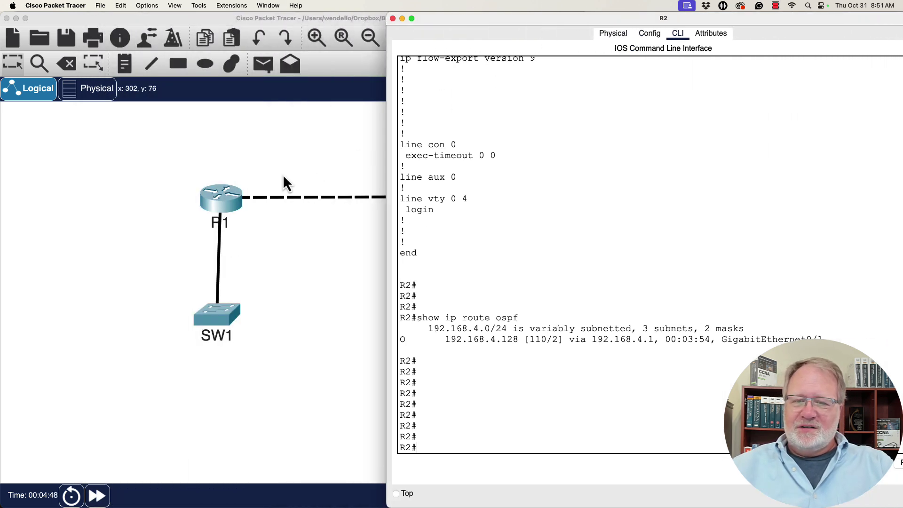
pyautogui.click(225, 199)
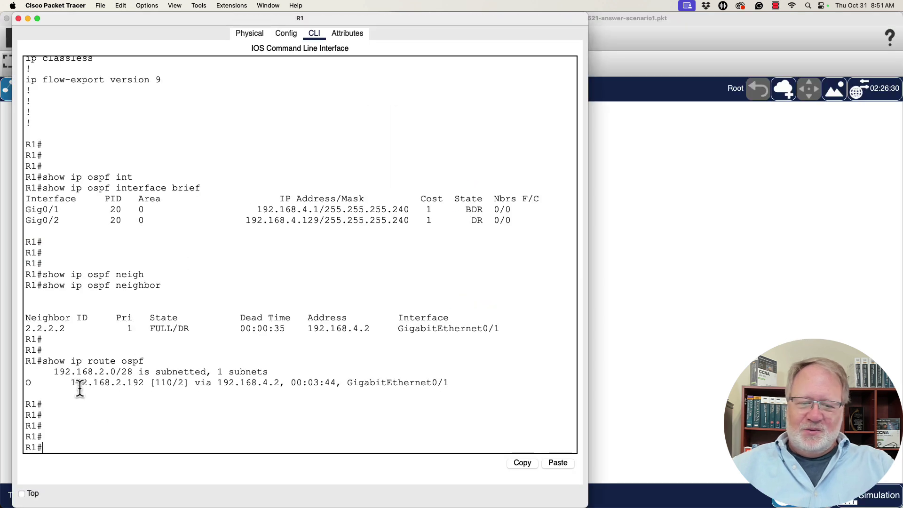
pyautogui.moveTo(73, 385); pyautogui.dragTo(142, 389)
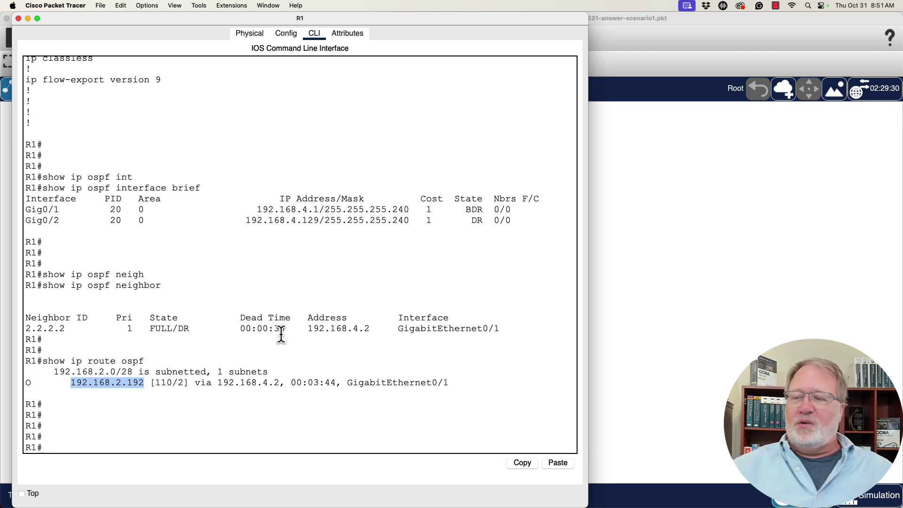
pyautogui.click(615, 363)
pyautogui.click(474, 207)
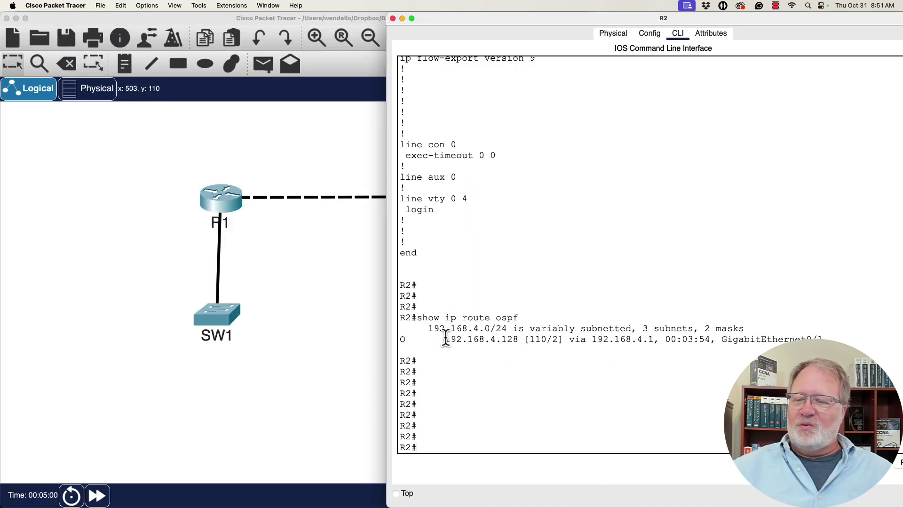
pyautogui.moveTo(445, 338); pyautogui.dragTo(517, 338)
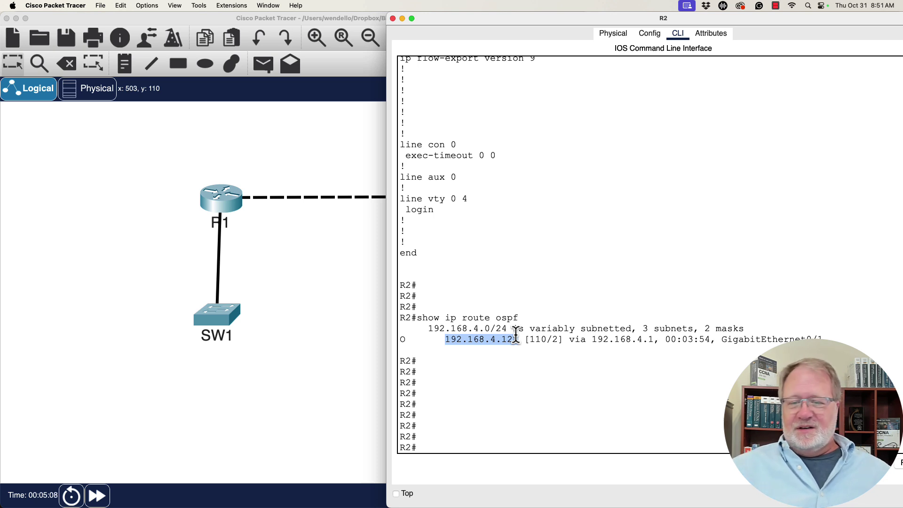
# Step: Run show ip route on R1 to list its full routing table
pyautogui.click(226, 202)
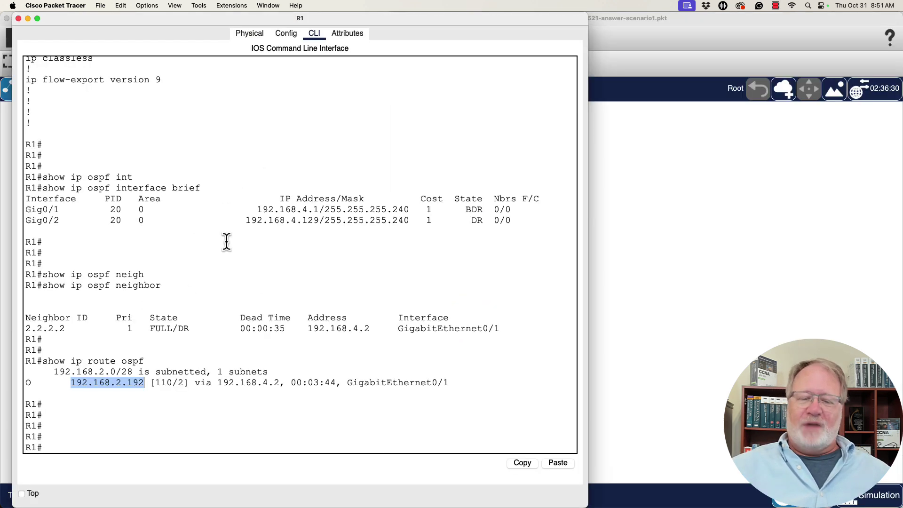
pyautogui.click(226, 242)
pyautogui.press('Return')
pyautogui.press('Return')
pyautogui.write('show i')
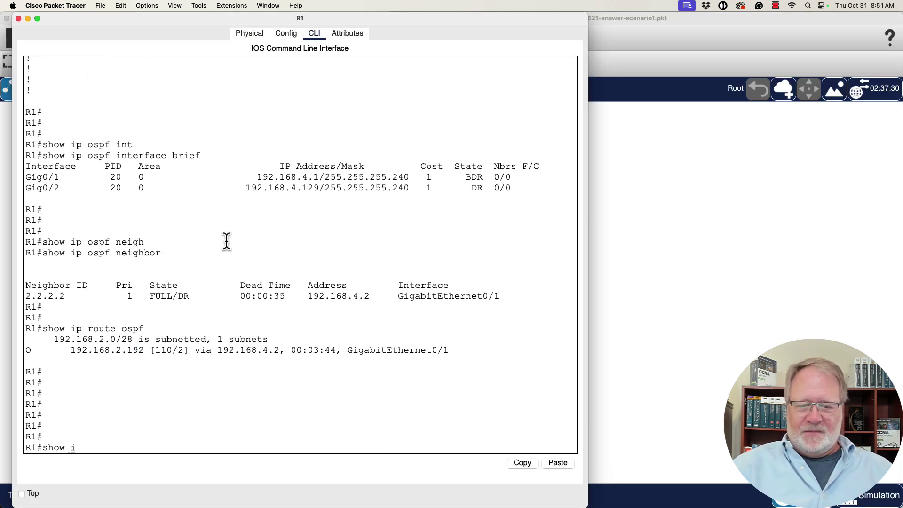
pyautogui.write('p route')
pyautogui.press('Return')
pyautogui.press('Return')
pyautogui.press('Return')
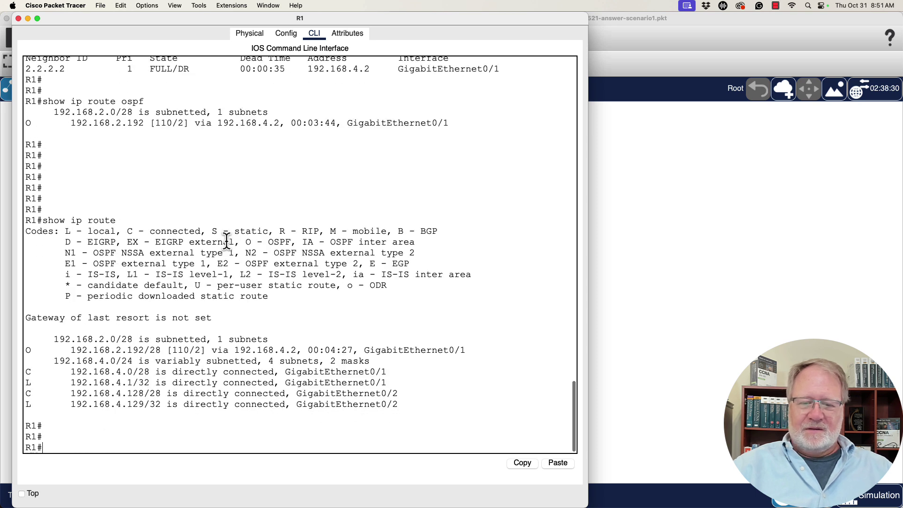
pyautogui.press('Return')
pyautogui.press('Return')
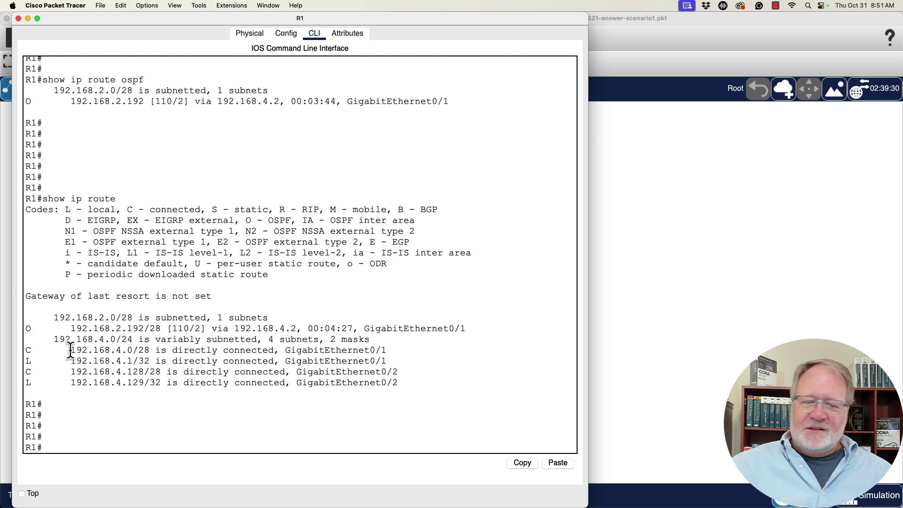
# Step: Highlight the OSPF route 192.168.2.192/28 and connected 192.168.4.0/28 and 192.168.4.128/28 routes
pyautogui.moveTo(26, 329); pyautogui.dragTo(162, 330)
pyautogui.click(83, 365)
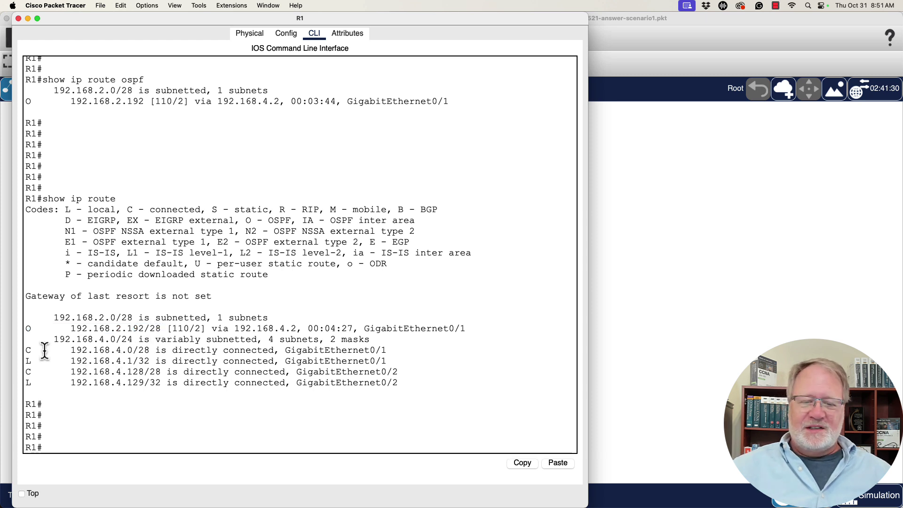
pyautogui.moveTo(27, 351); pyautogui.dragTo(150, 350)
pyautogui.moveTo(27, 372); pyautogui.dragTo(164, 376)
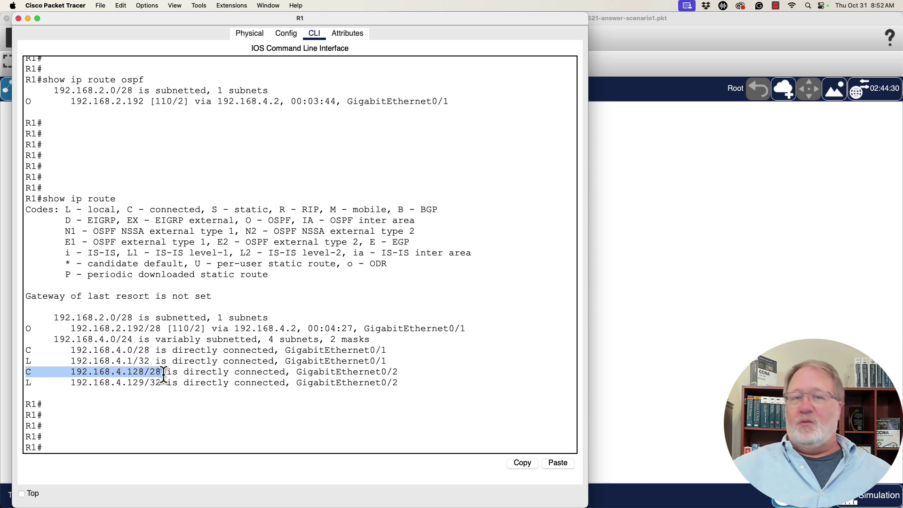